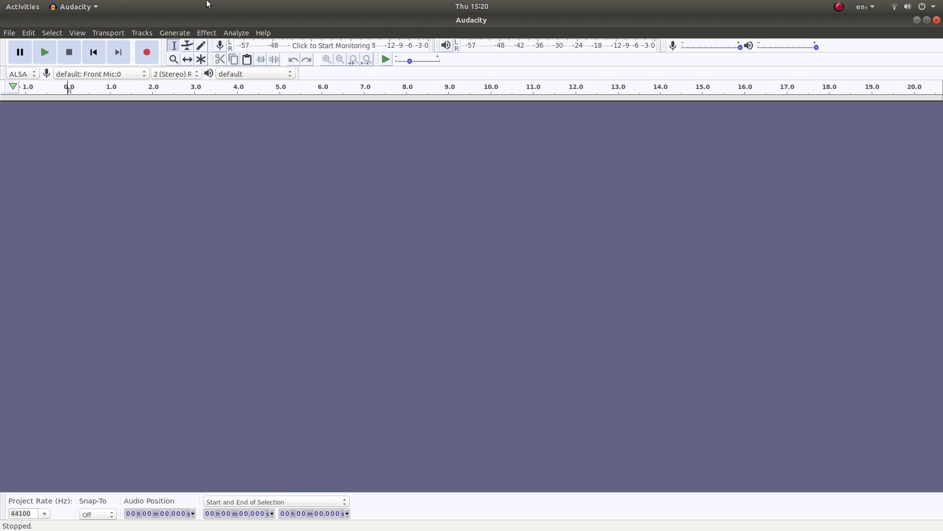
Browse Audacity's Open dialog to Videos > Downton Abbey Movie, then cancel without opening
click(9, 33)
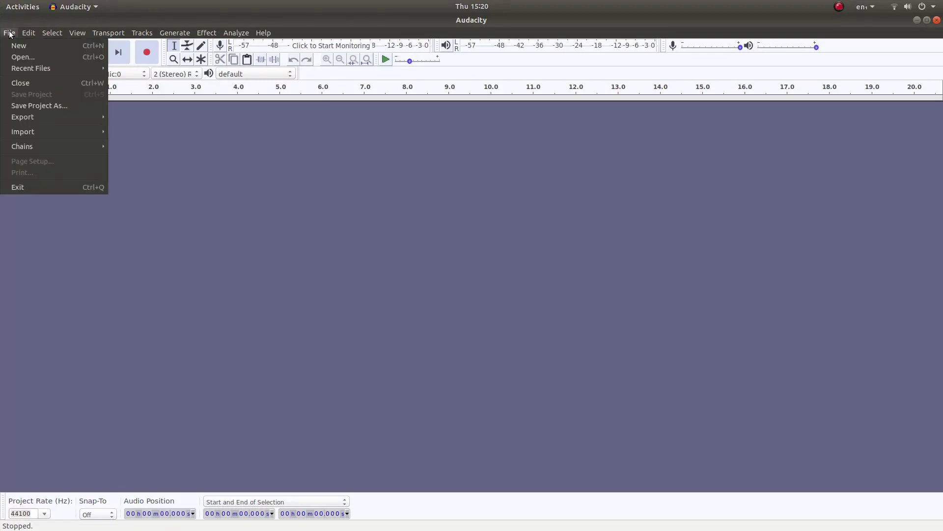
click(18, 57)
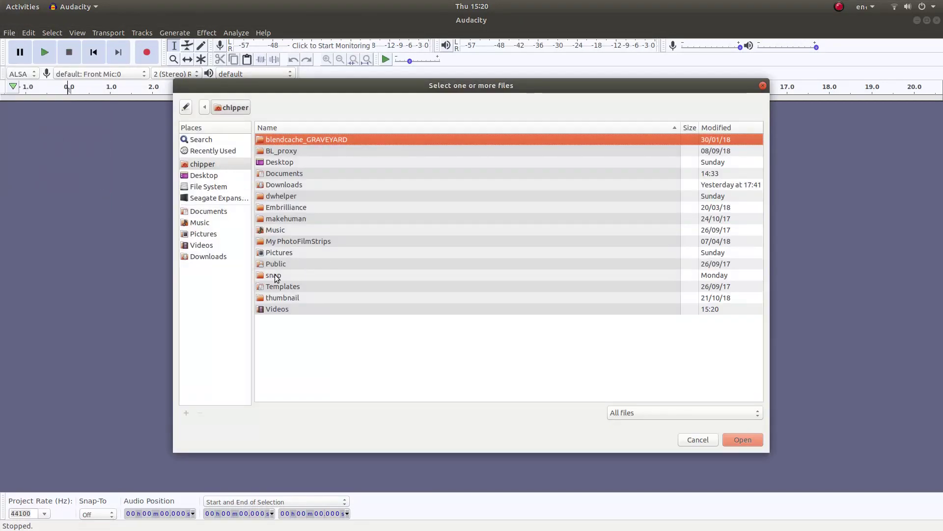
click(277, 308)
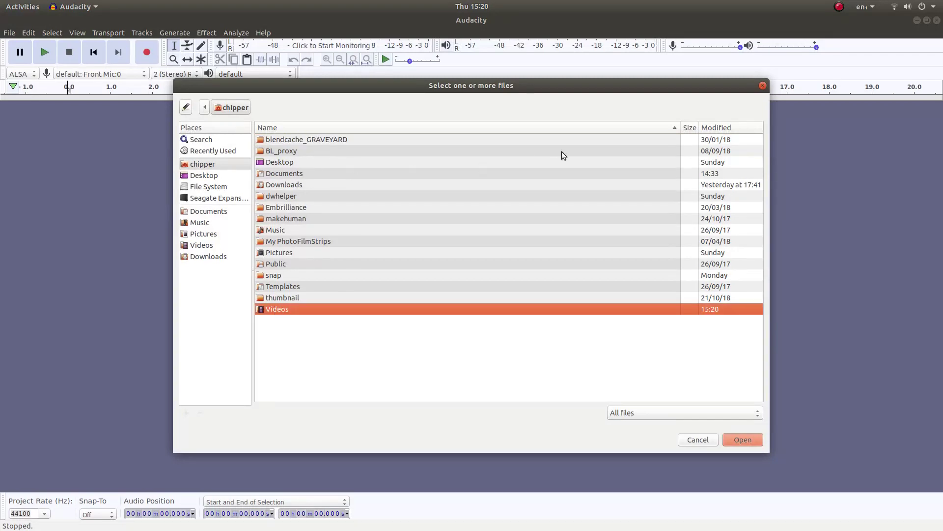
click(741, 441)
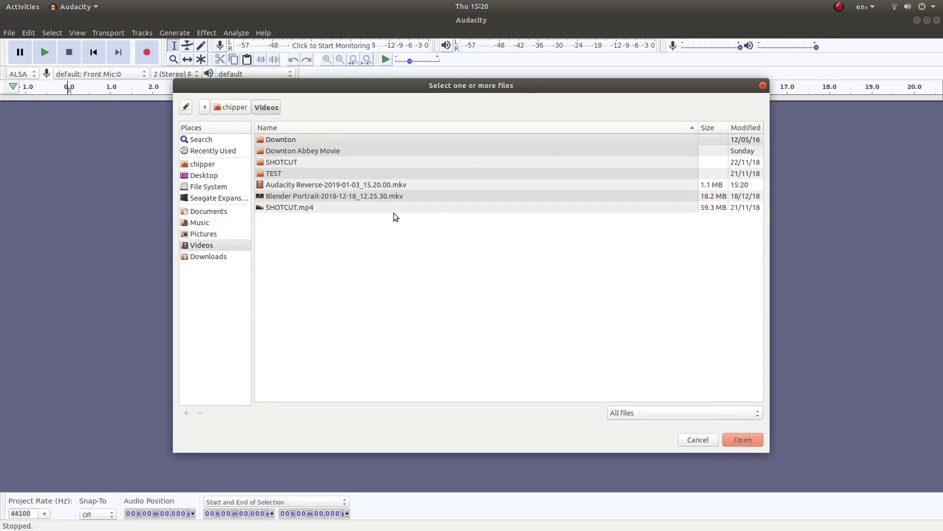
click(288, 152)
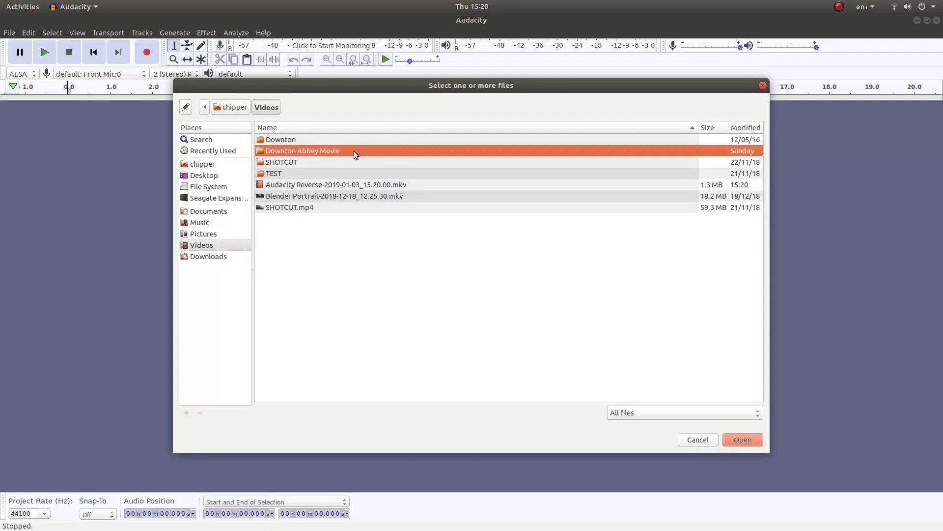
click(741, 440)
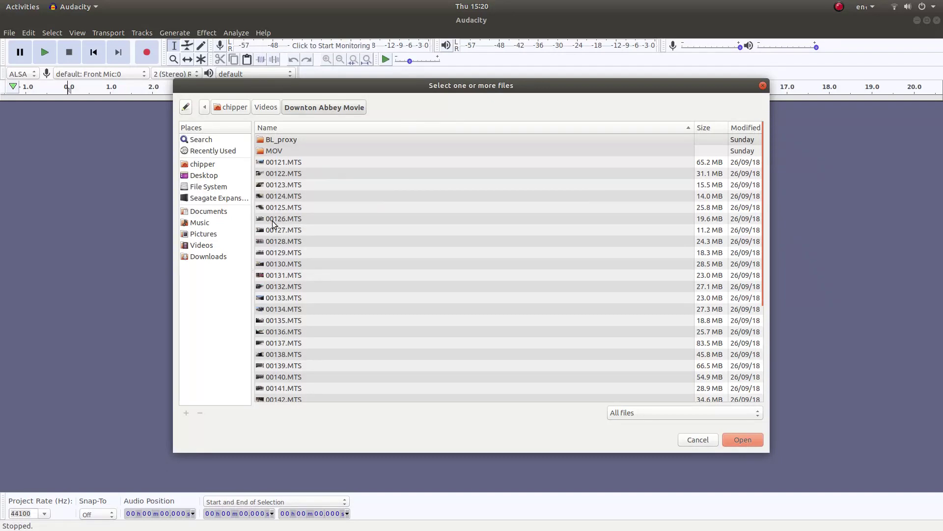
click(282, 209)
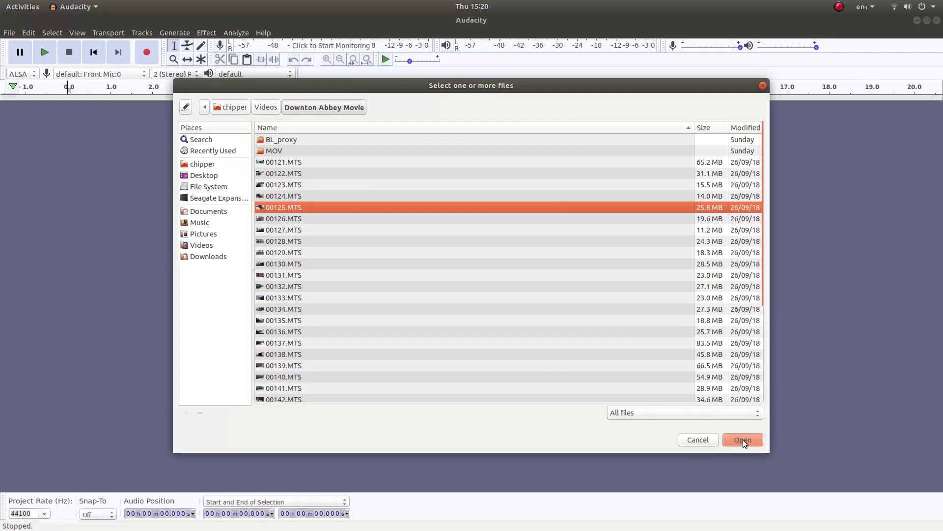
click(761, 86)
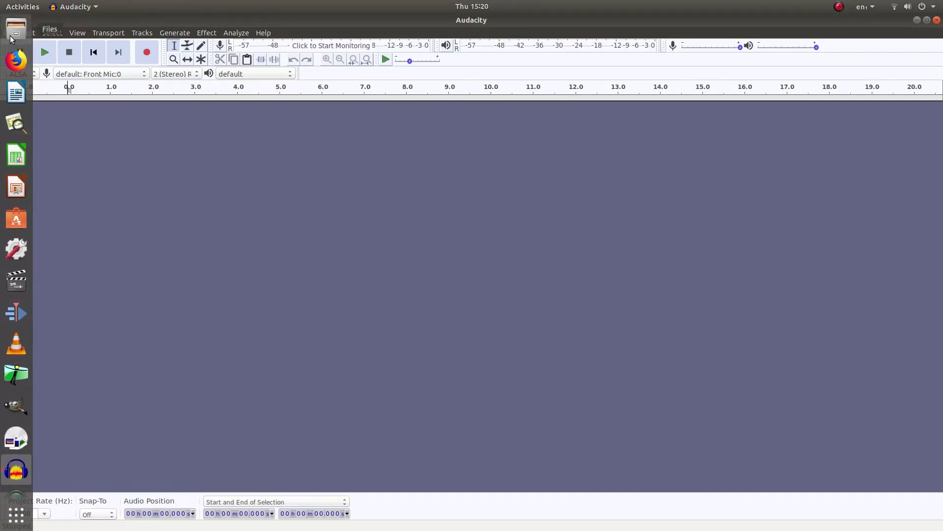
Drag 00128.MTS from the Downton Abbey Movie folder in Files into Audacity
click(2, 94)
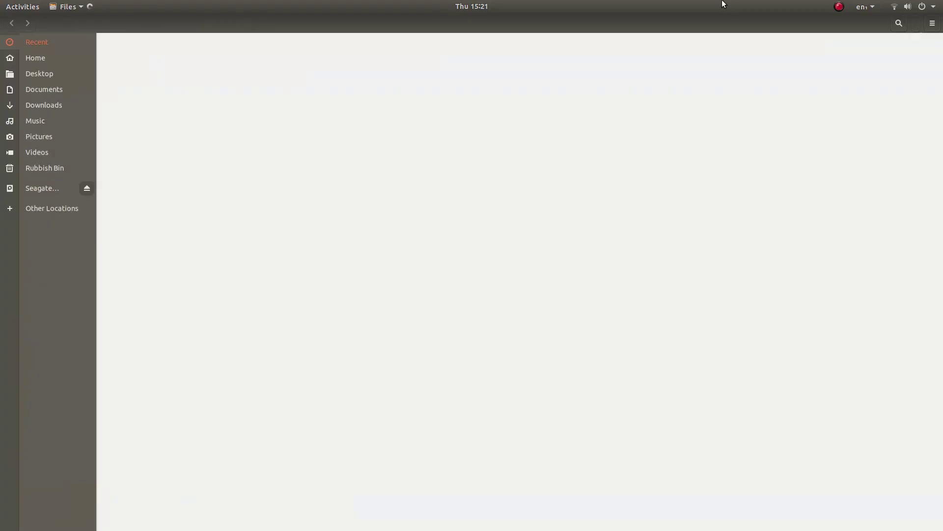
click(40, 153)
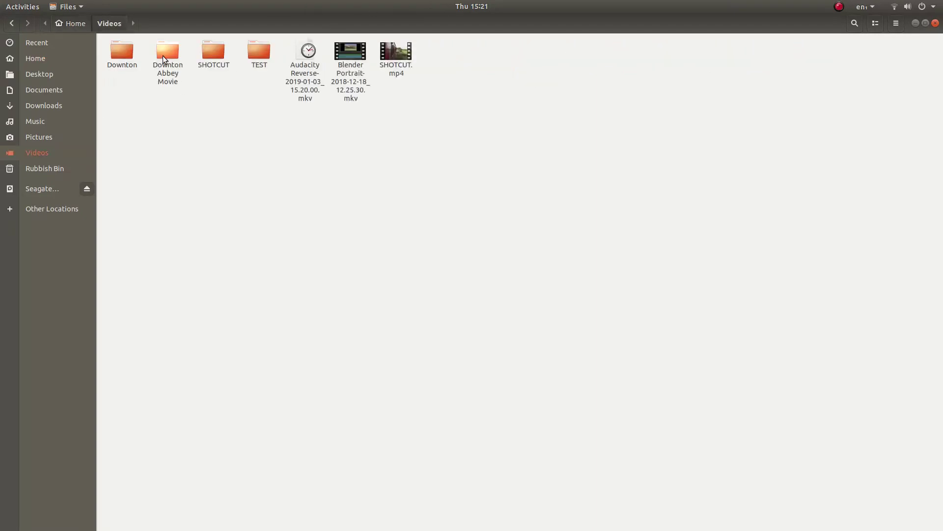
double_click(162, 56)
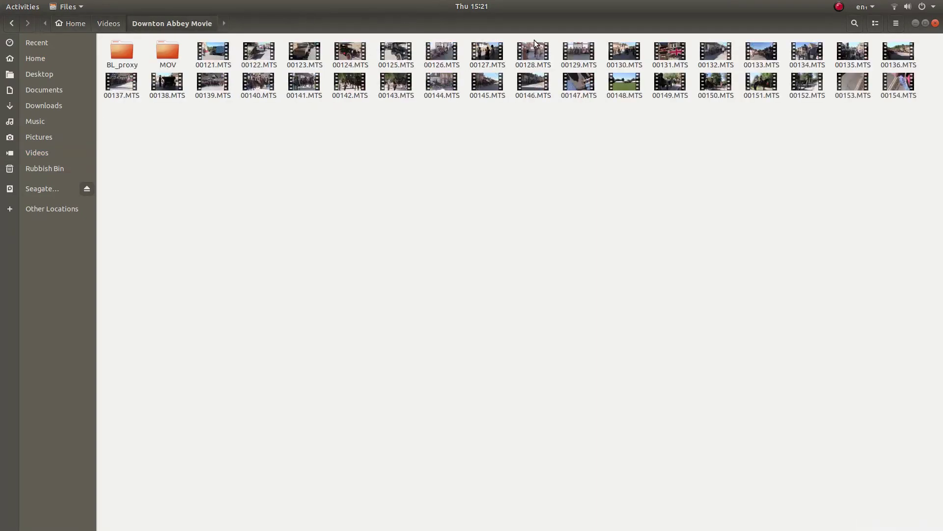
click(531, 49)
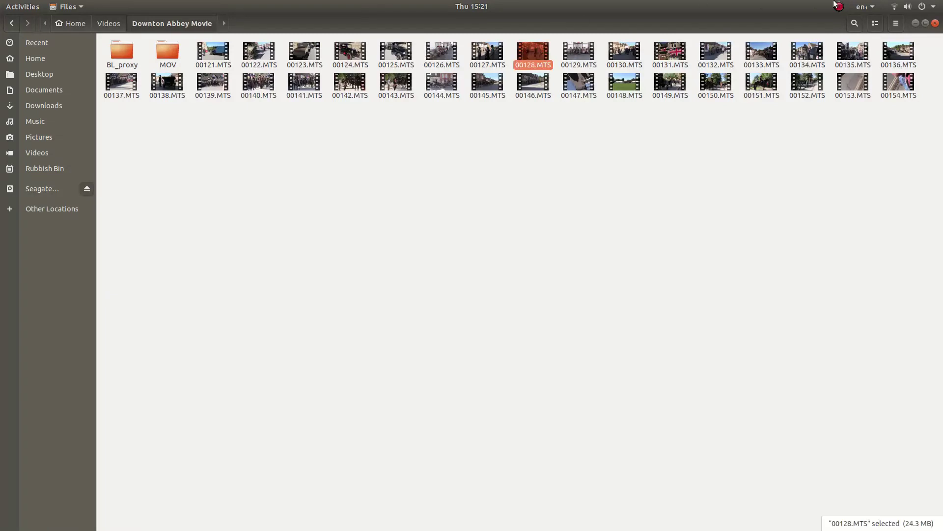
click(926, 24)
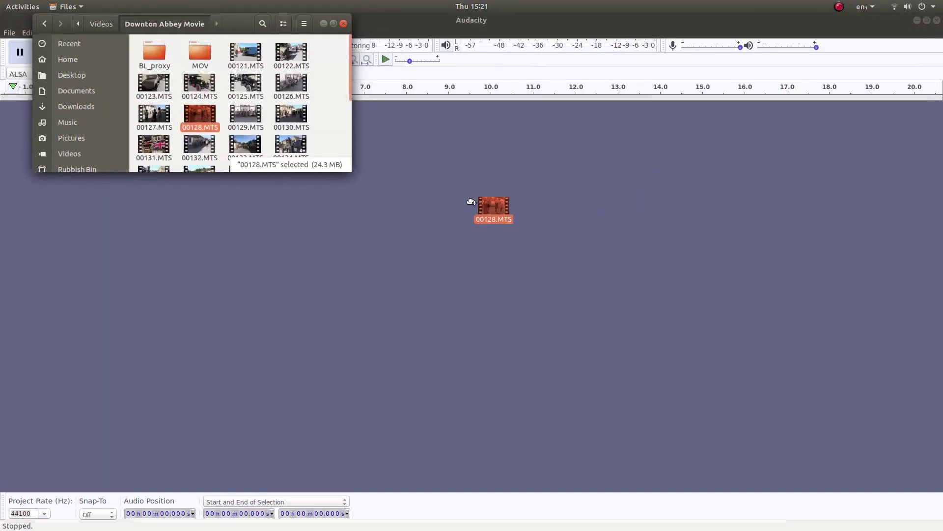
drag(201, 107, 435, 194)
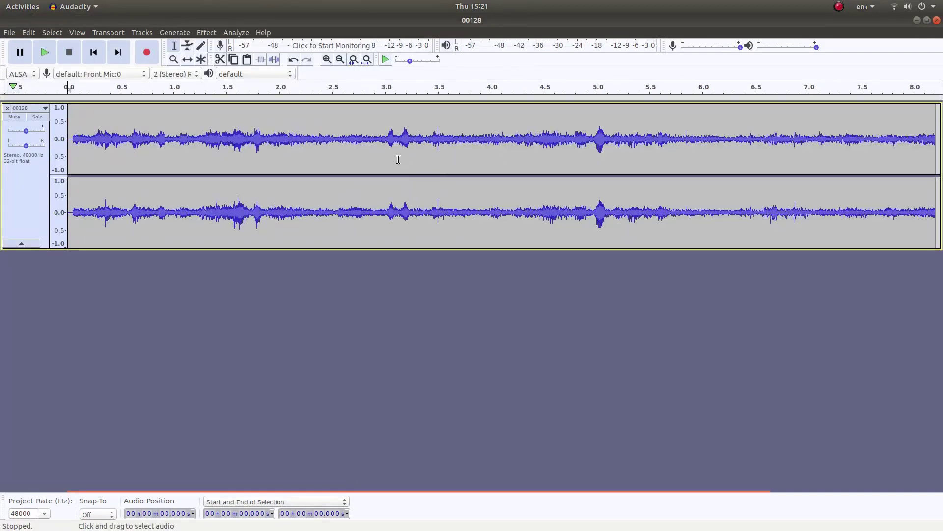
Select the whole 8.2-second 00128 track using Select > All
click(13, 34)
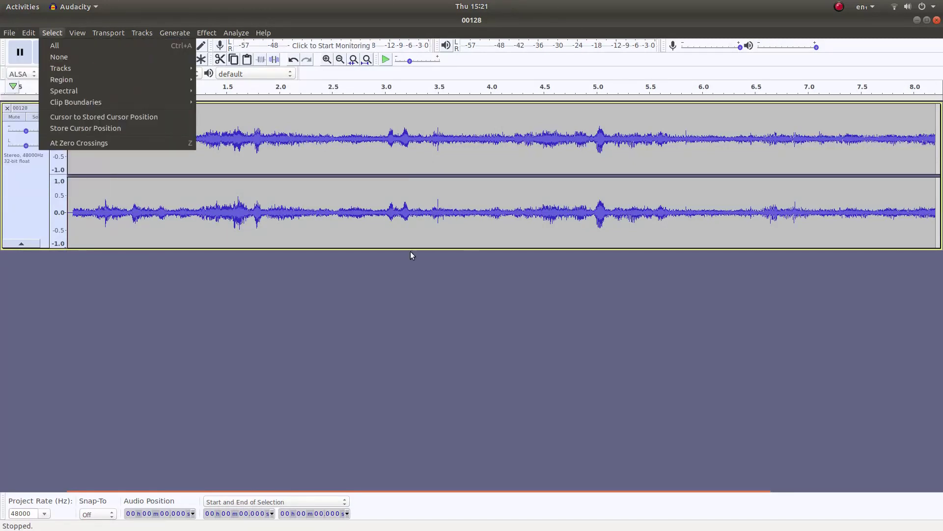
click(673, 16)
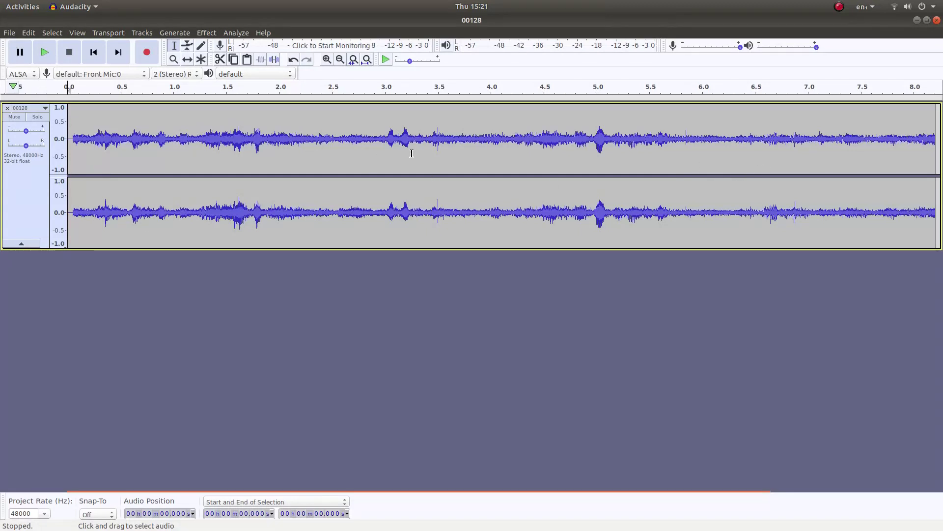
click(54, 34)
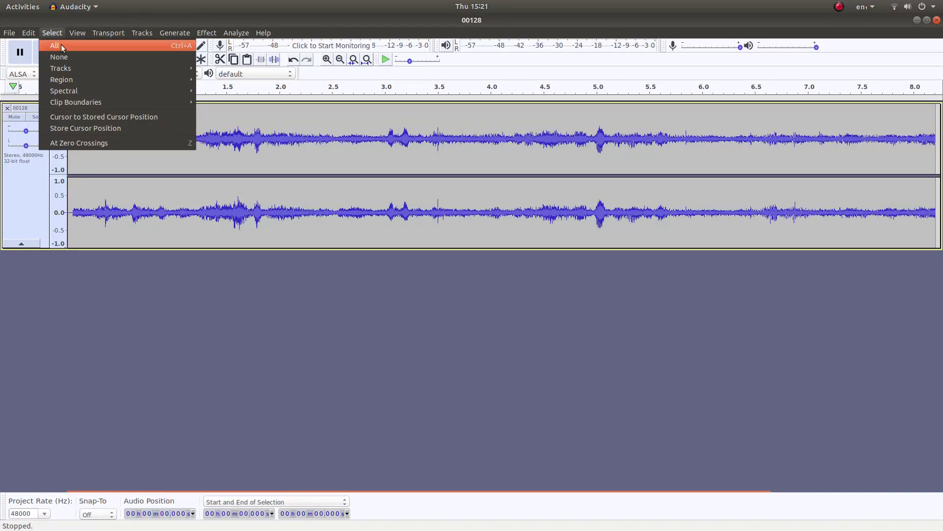
click(61, 46)
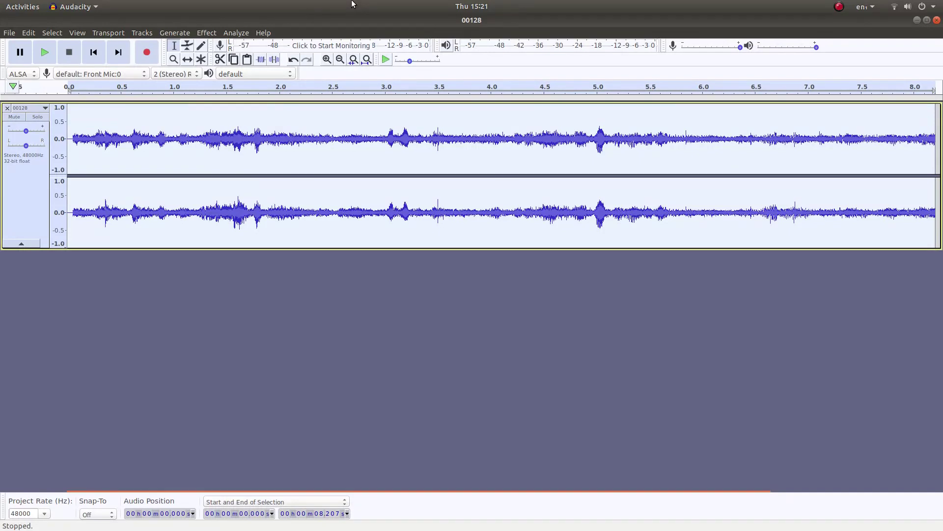
Apply Effect > Reverse to the selected 00128 audio
click(208, 36)
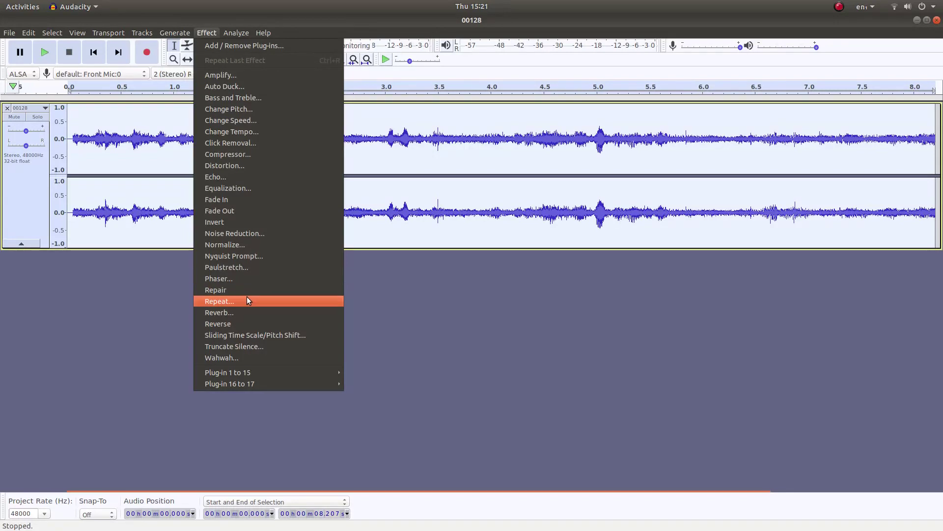
click(227, 323)
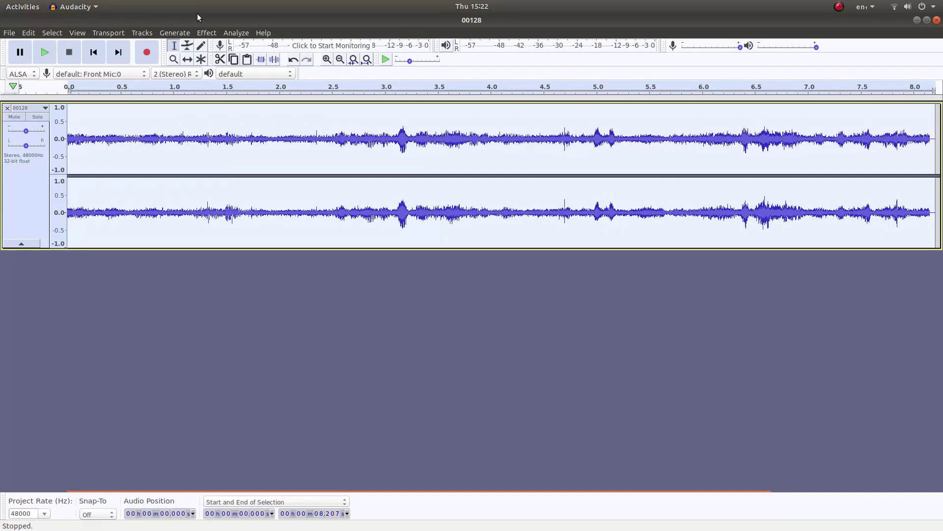
Export as WAV named 00128.wav on the Desktop, accepting blank metadata tags
click(7, 35)
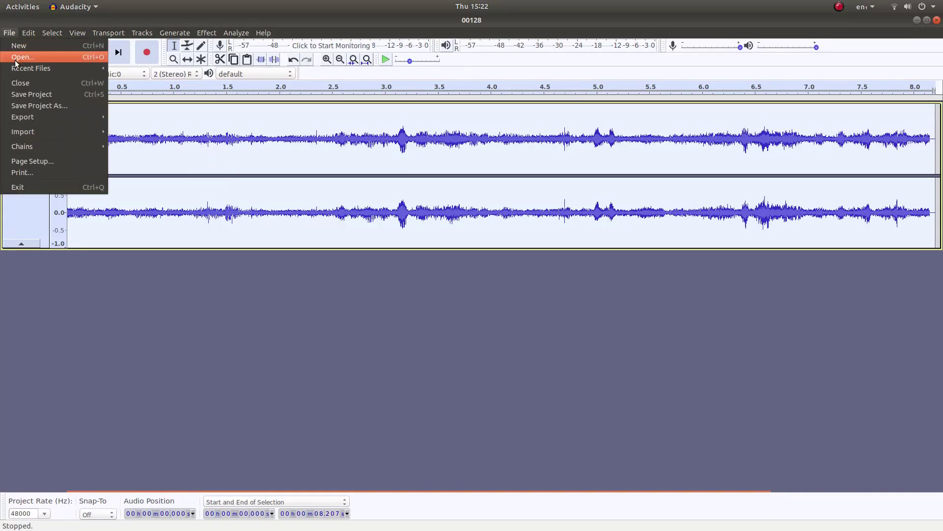
mouse_move(23, 116)
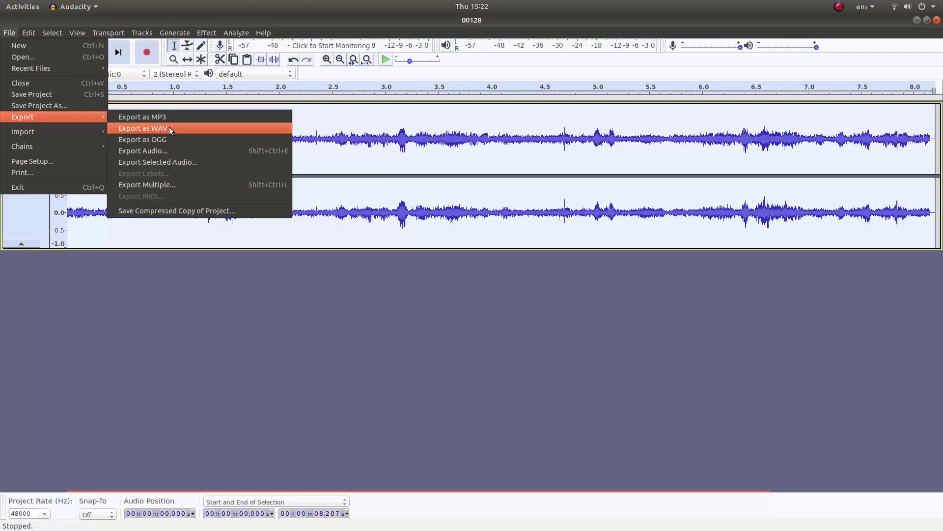
click(168, 126)
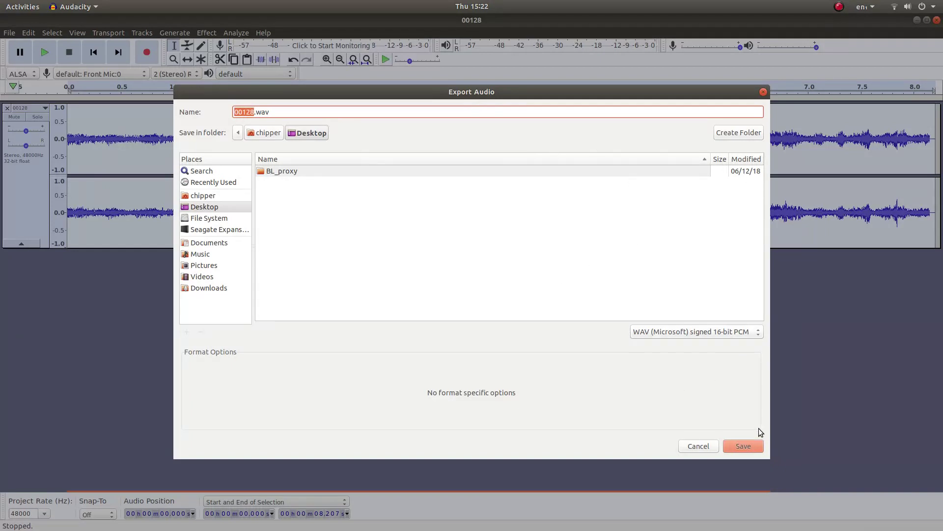
click(744, 448)
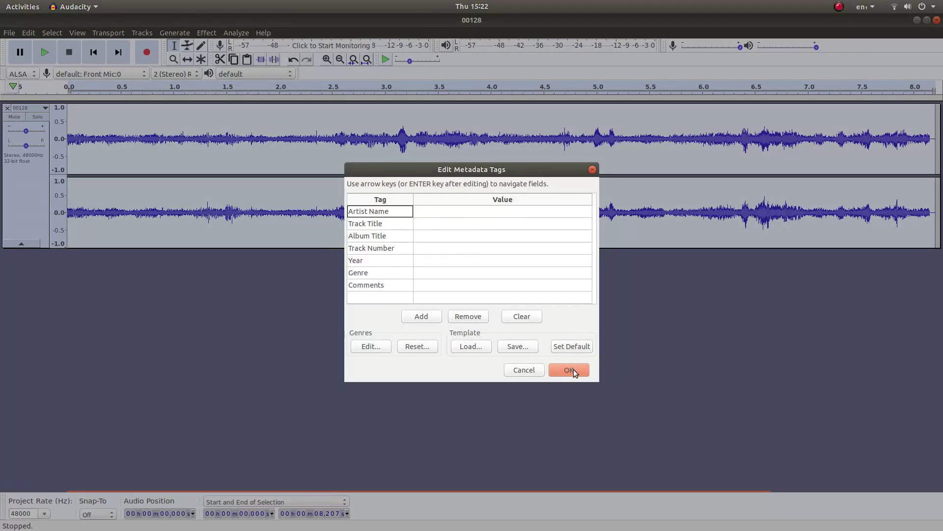
click(573, 369)
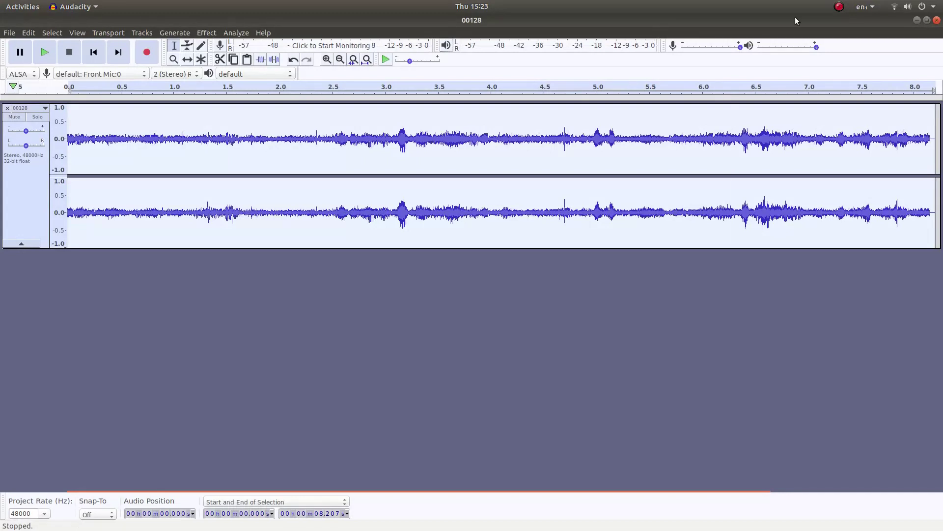
Shrink Audacity, hide Files, and move the 00128.wav icon into open desktop space
click(917, 19)
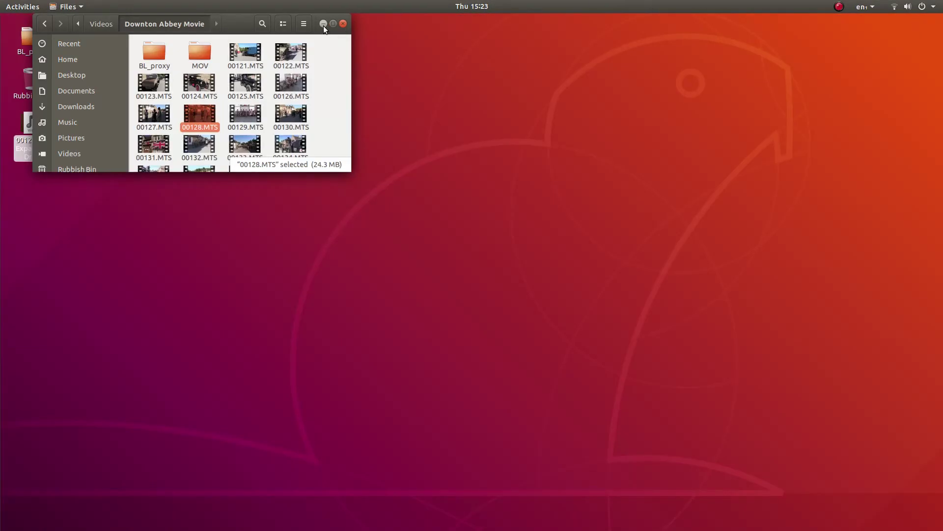
click(324, 23)
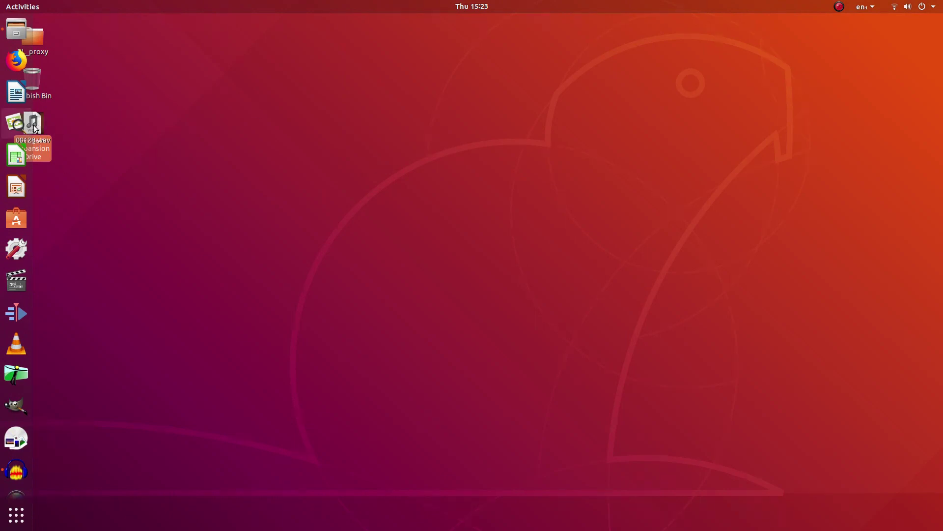
drag(33, 122, 194, 77)
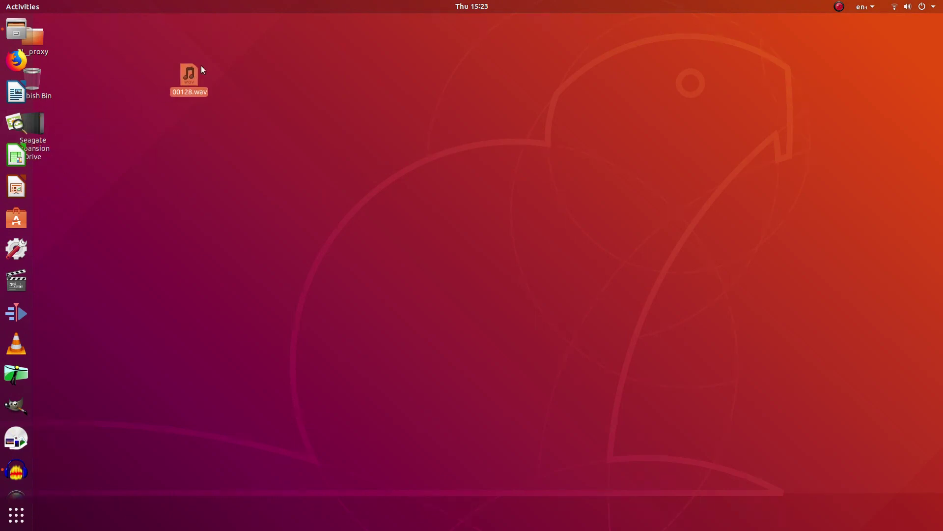